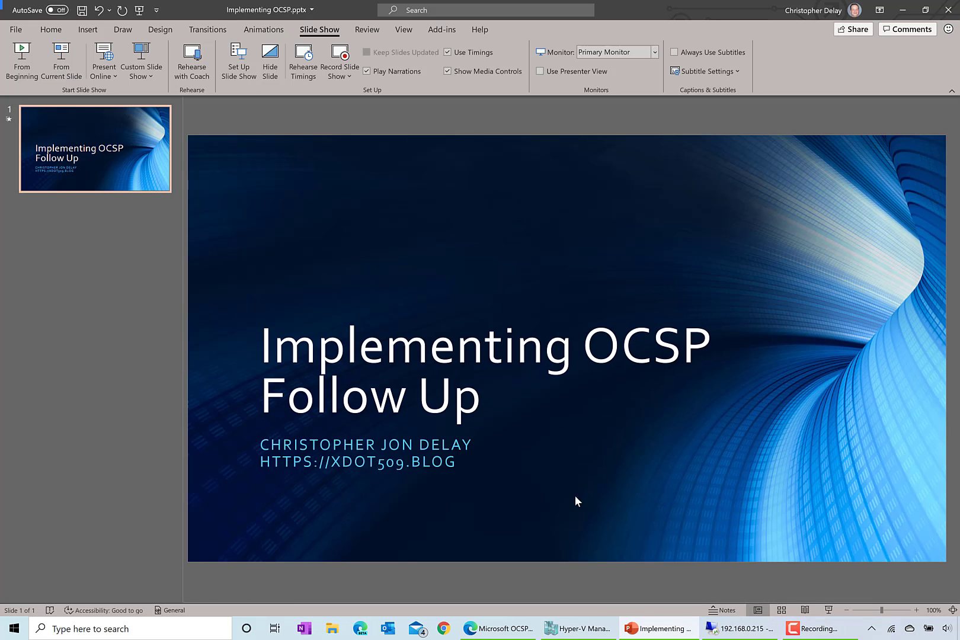
In the remote session, open the Online Responder's Responder Properties at the Audit tab
left_click(730, 629)
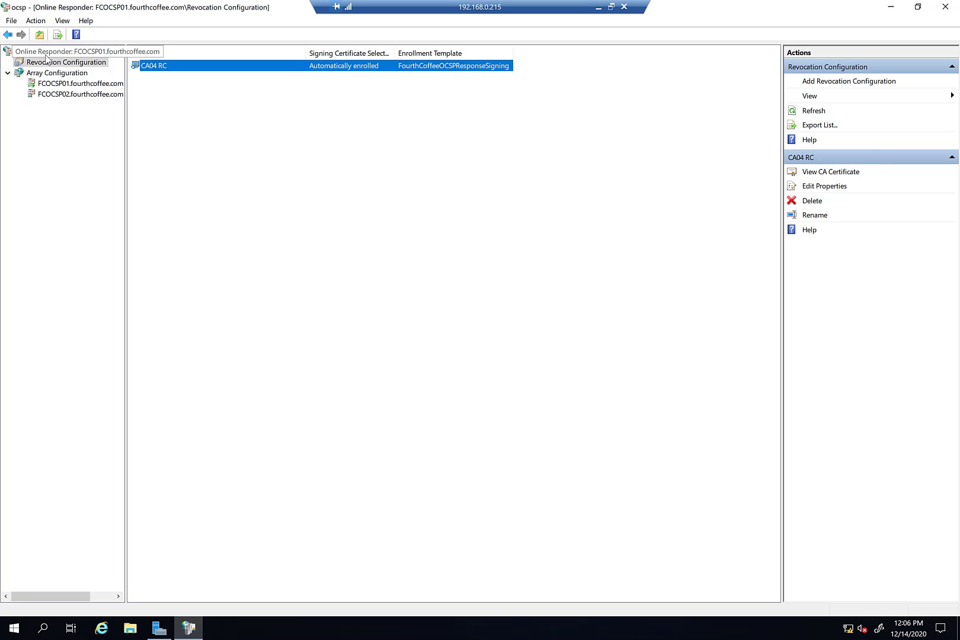
right_click(46, 54)
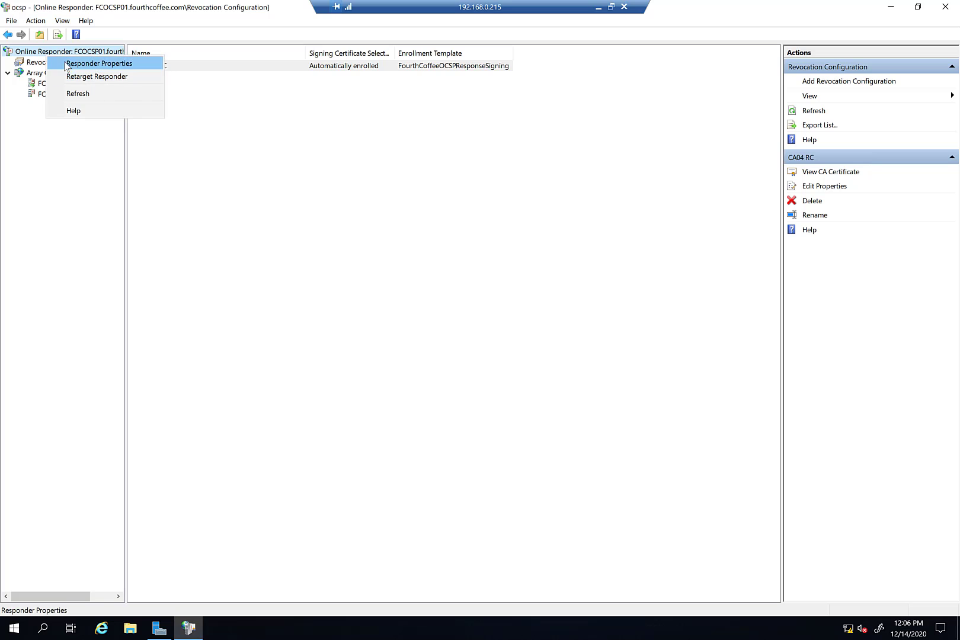
left_click(48, 55)
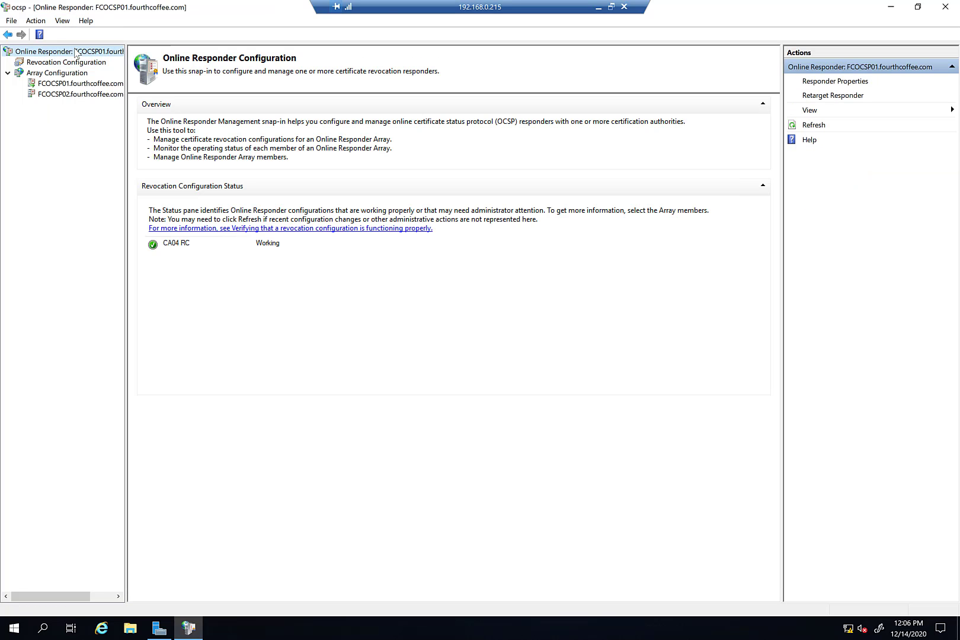
right_click(72, 55)
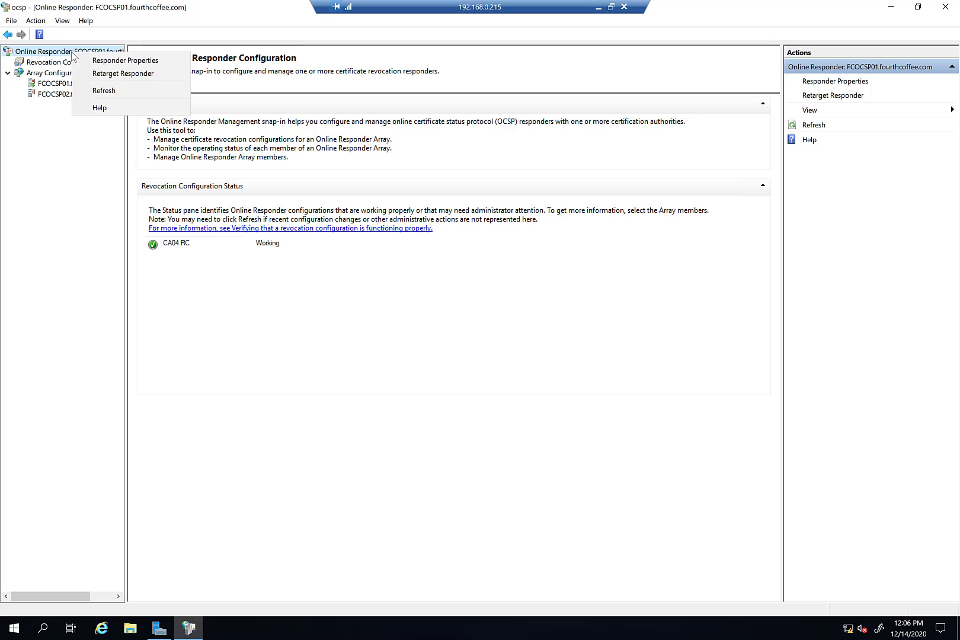
left_click(95, 61)
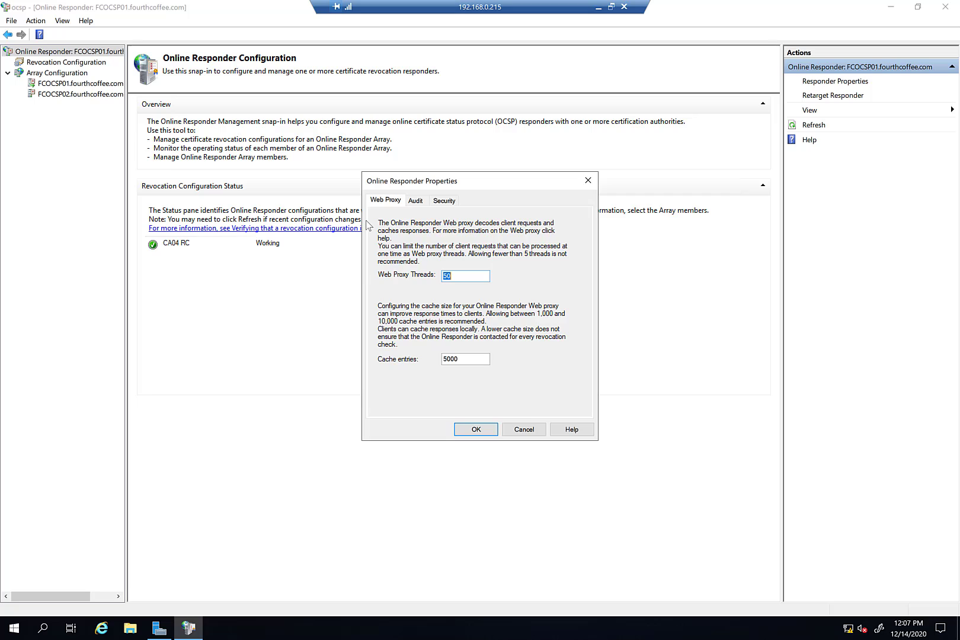
left_click(413, 204)
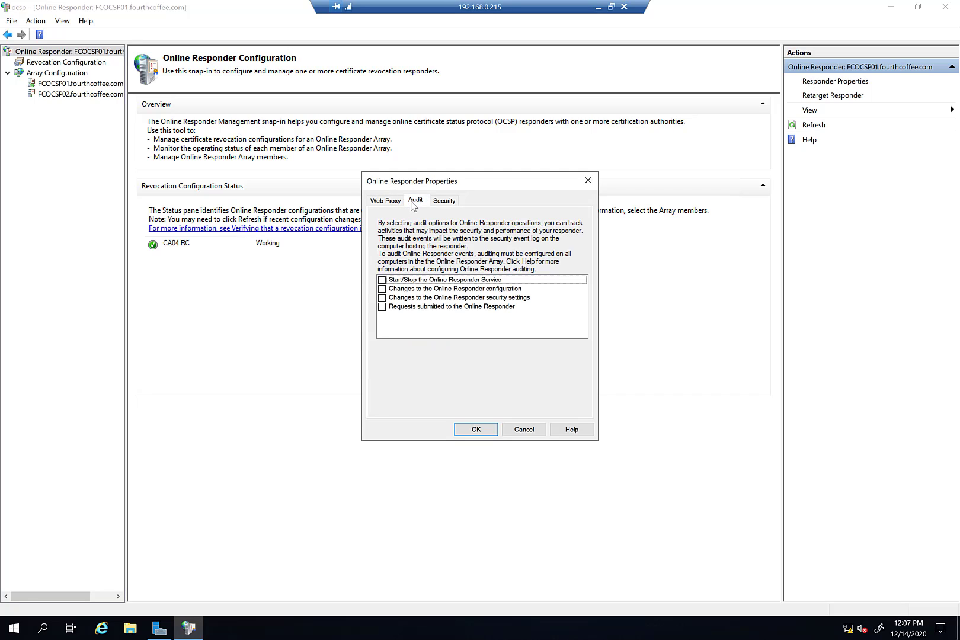
Enable auditing of service start/stop, configuration changes and security setting changes; leave request auditing off
left_click(382, 280)
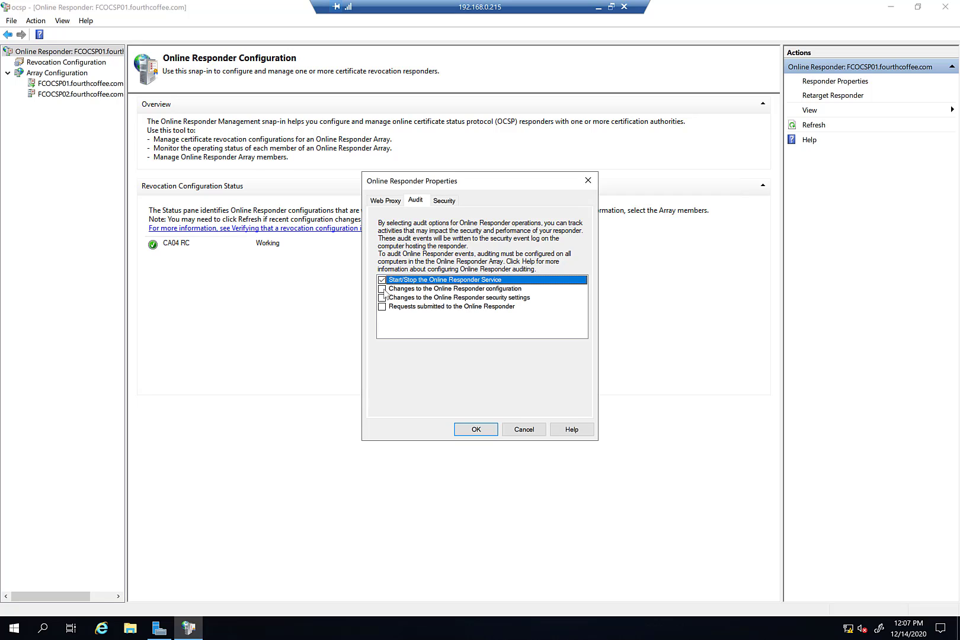
left_click(382, 289)
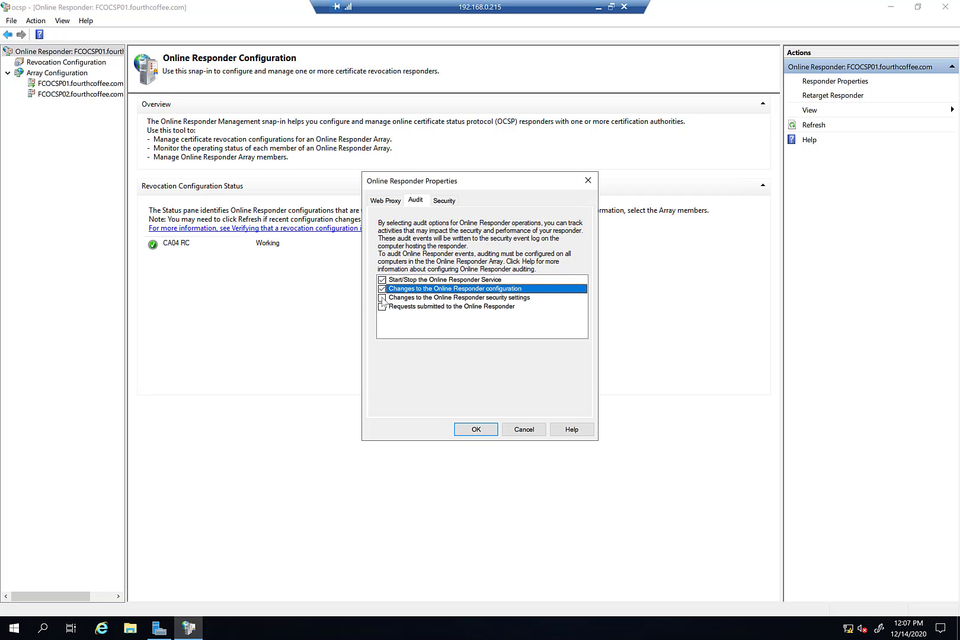
left_click(382, 298)
left_click(382, 307)
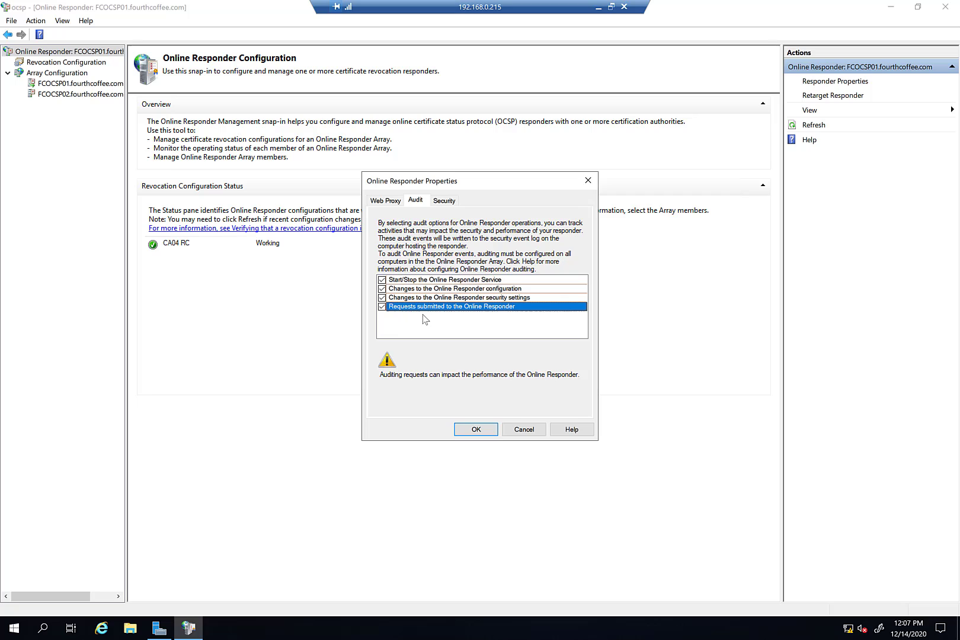
left_click(382, 306)
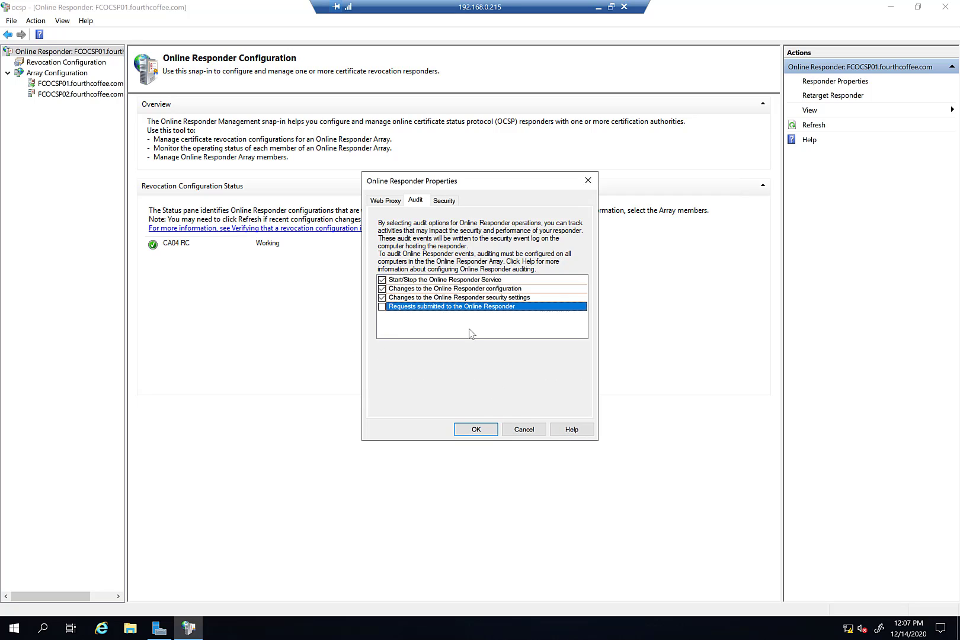
Review the responder's Security tab permissions, then cancel the Online Responder Properties dialog
left_click(444, 201)
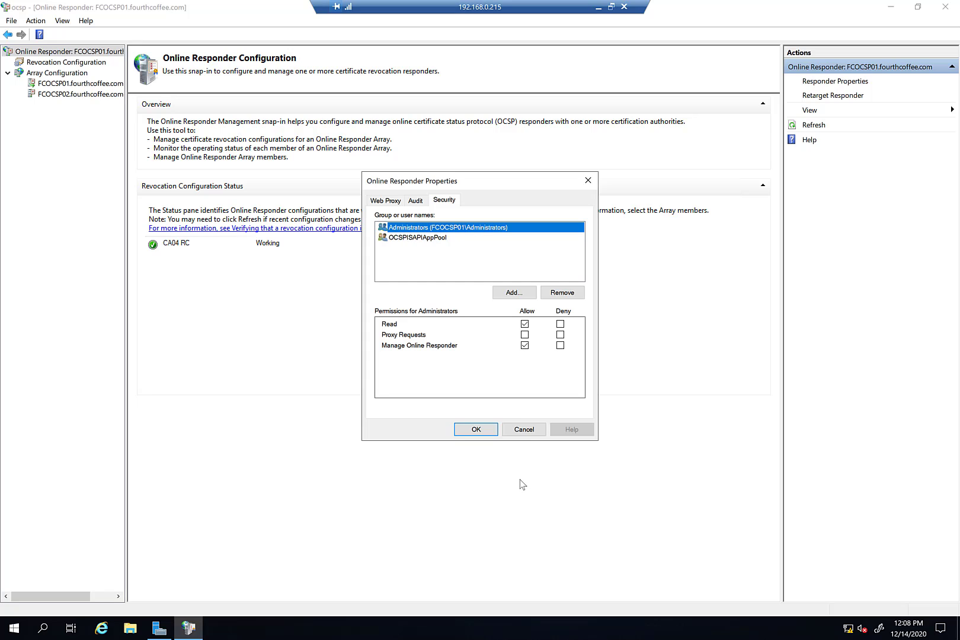
left_click(524, 429)
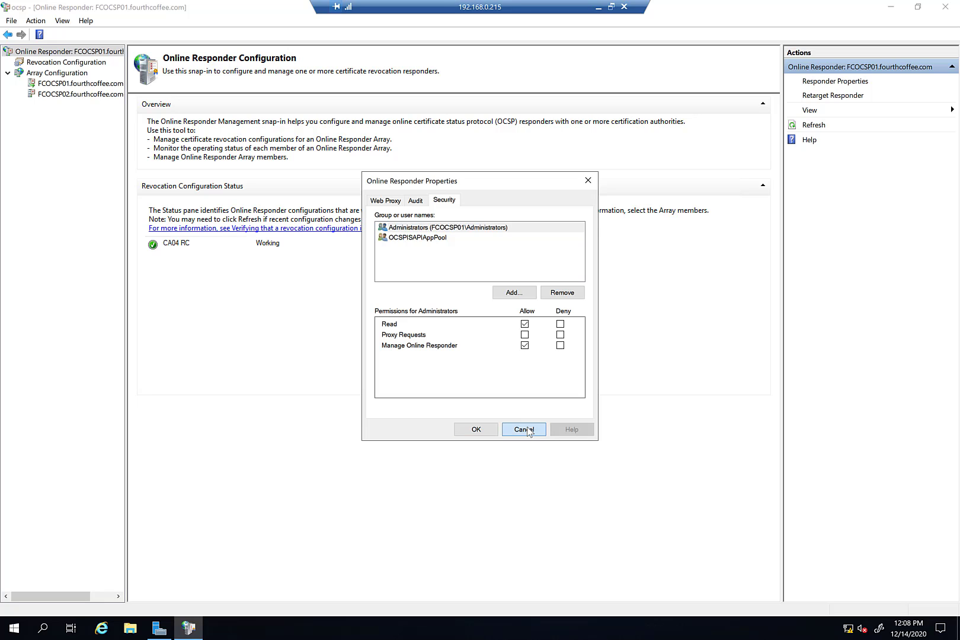
Open Edit Properties for the CA04 RC entry under Revocation Configuration
left_click(81, 66)
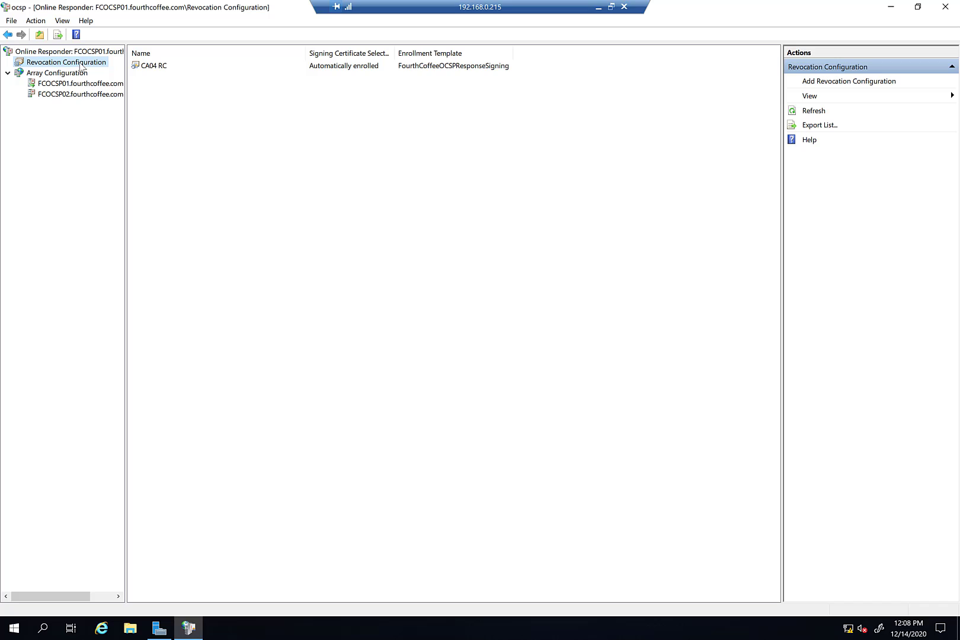
left_click(156, 62)
right_click(156, 62)
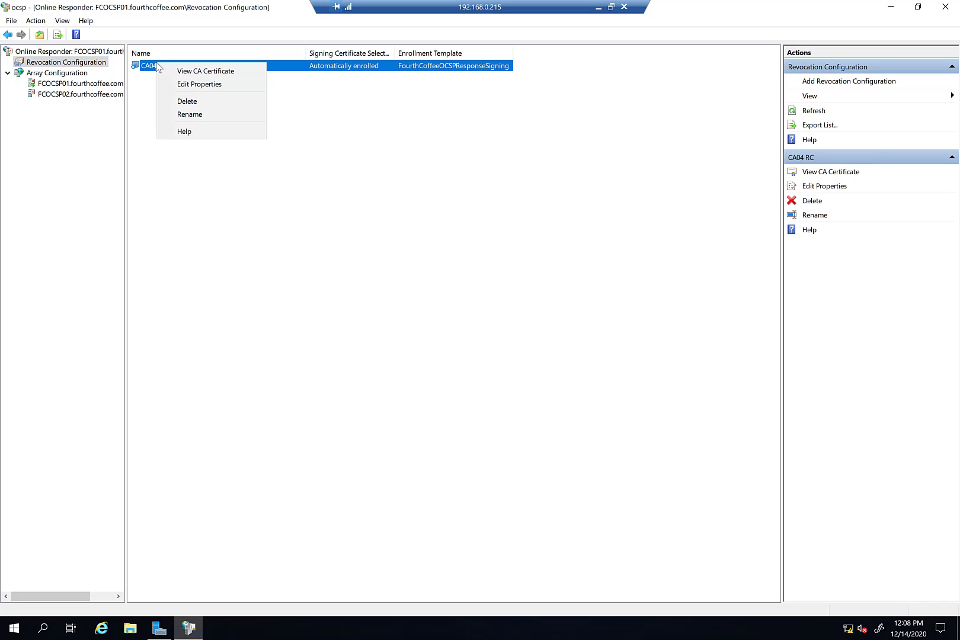
left_click(181, 85)
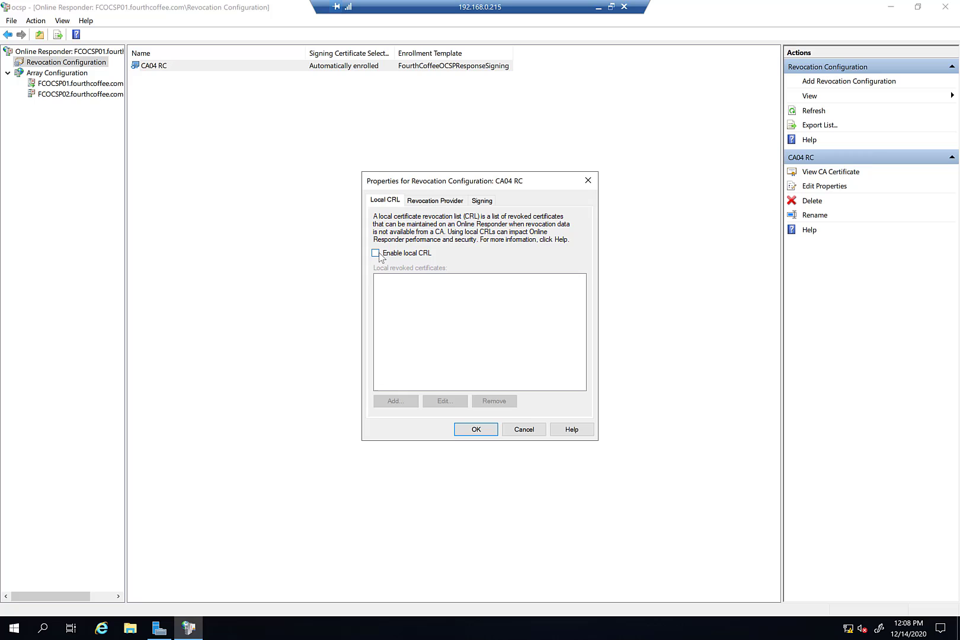
Enable the local CRL for CA04 RC and browse the revocation reasons for a new revoked-certificate entry
left_click(375, 253)
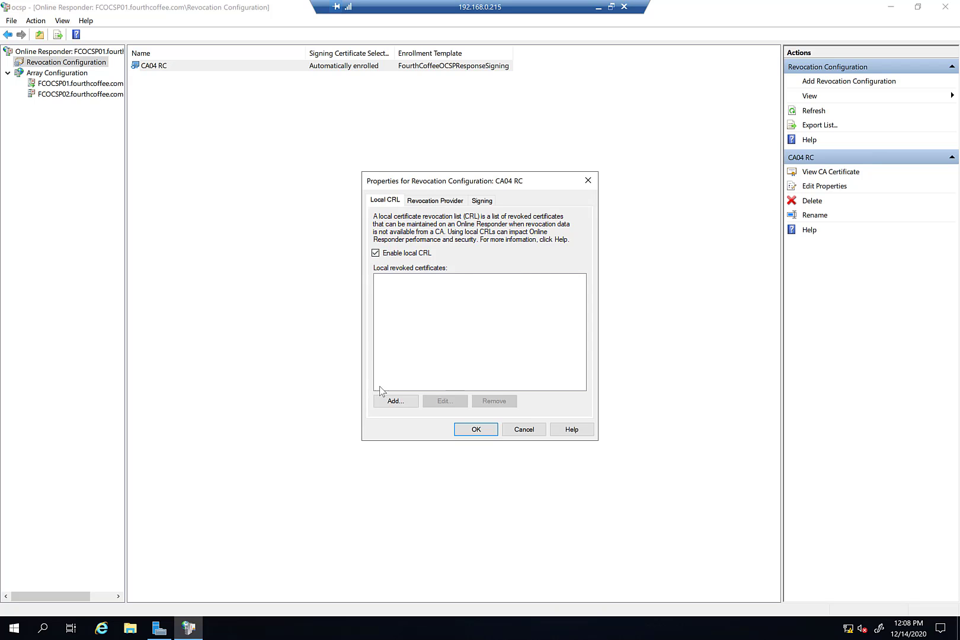
left_click(396, 401)
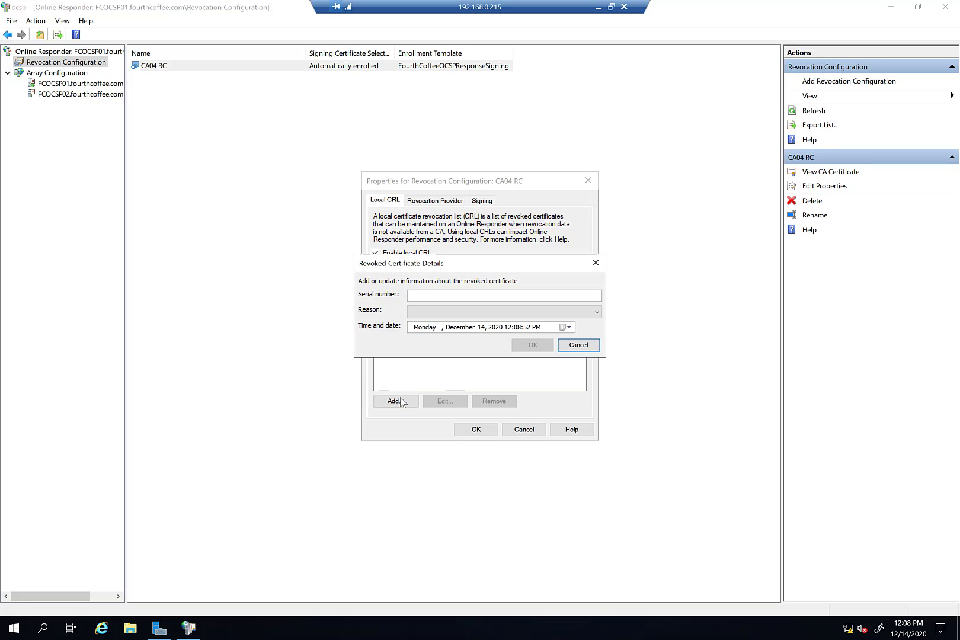
left_click(434, 296)
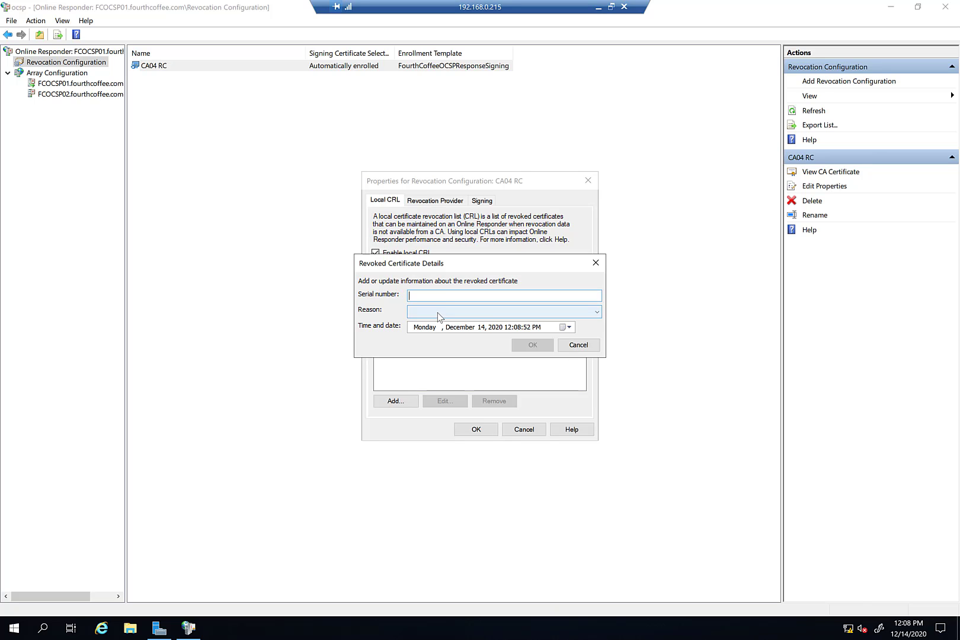
left_click(439, 316)
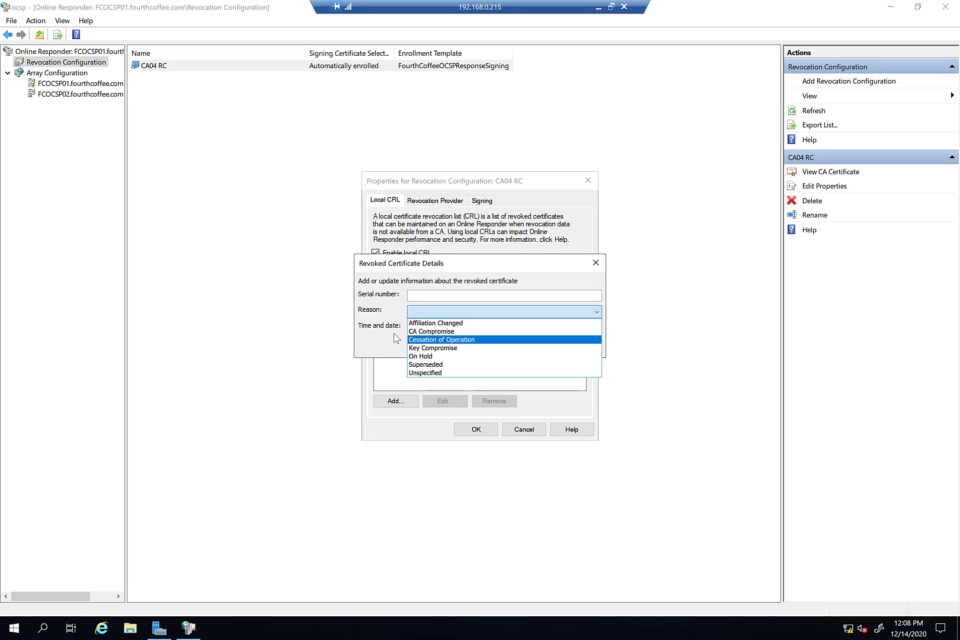
left_click(380, 331)
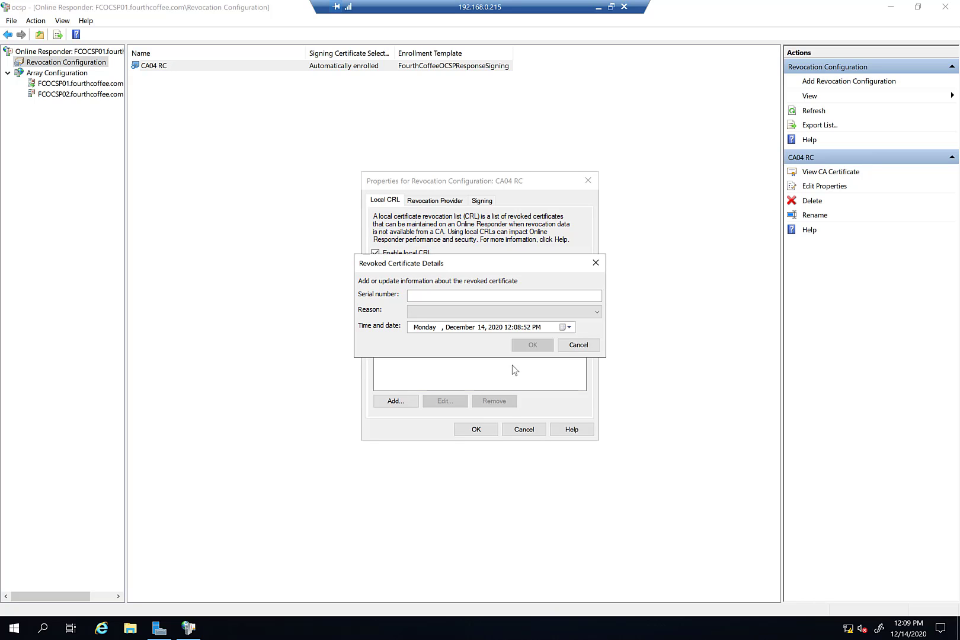
Discard the revoked-certificate entry, review the CRL revocation provider, and show the SHA1 Signing settings
left_click(578, 345)
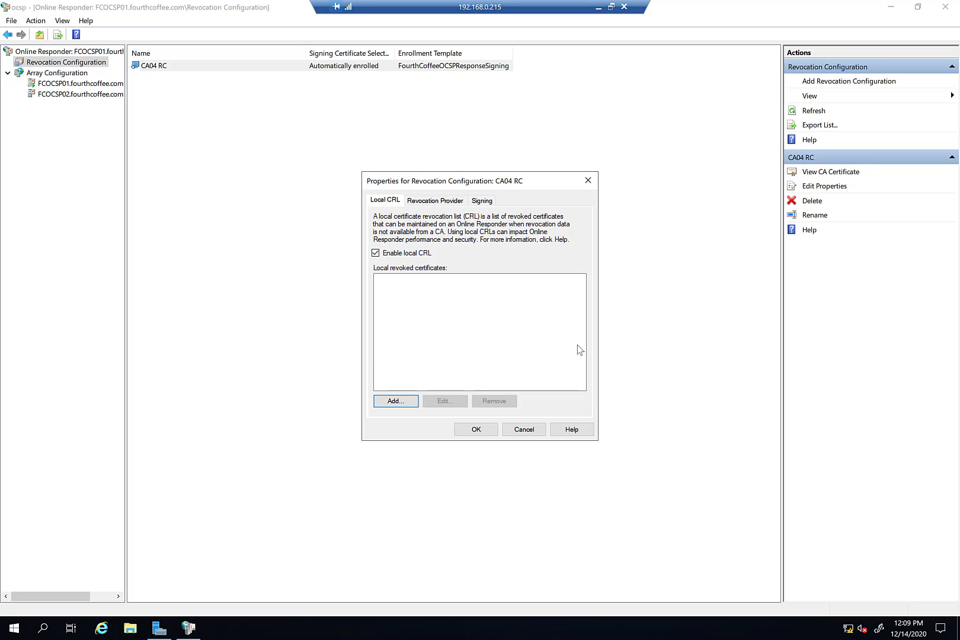
left_click(446, 202)
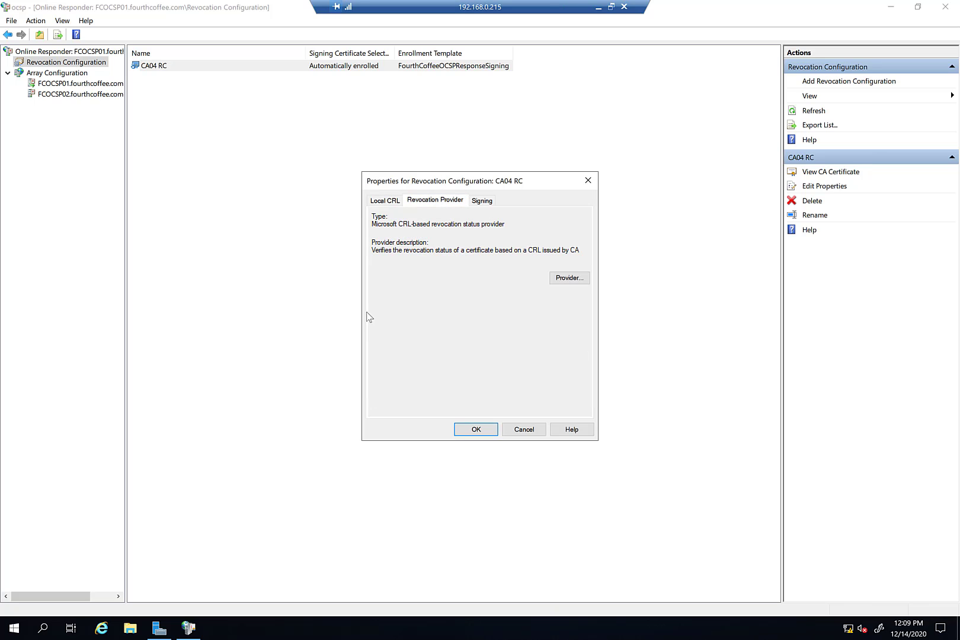
left_click(562, 279)
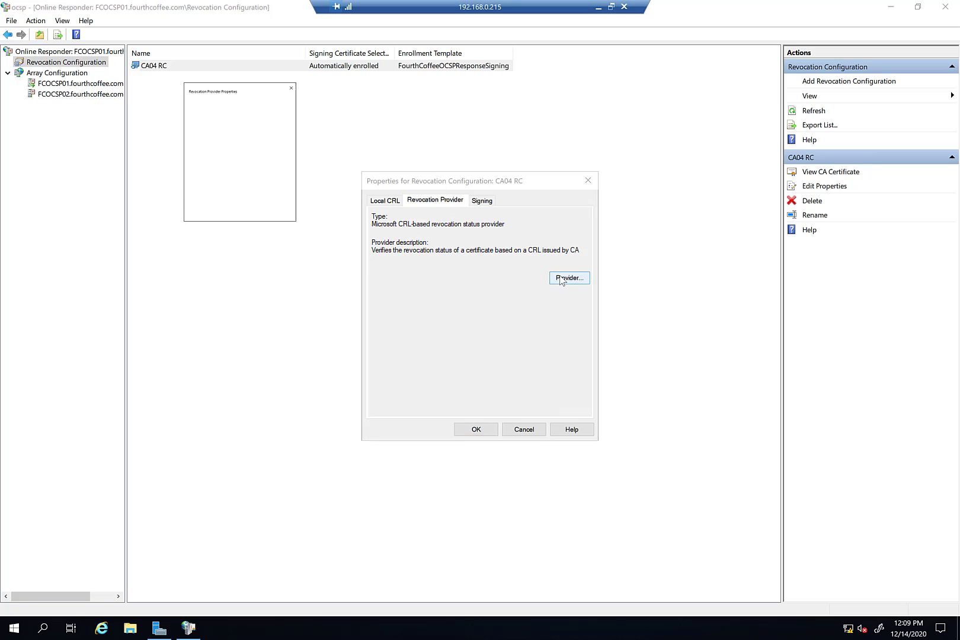
left_click(563, 432)
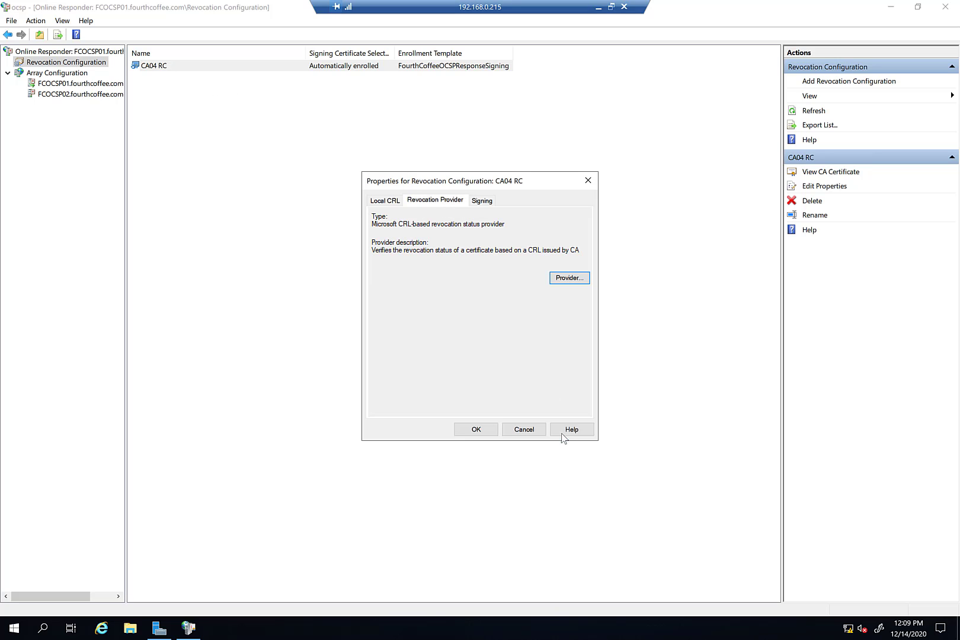
left_click(489, 202)
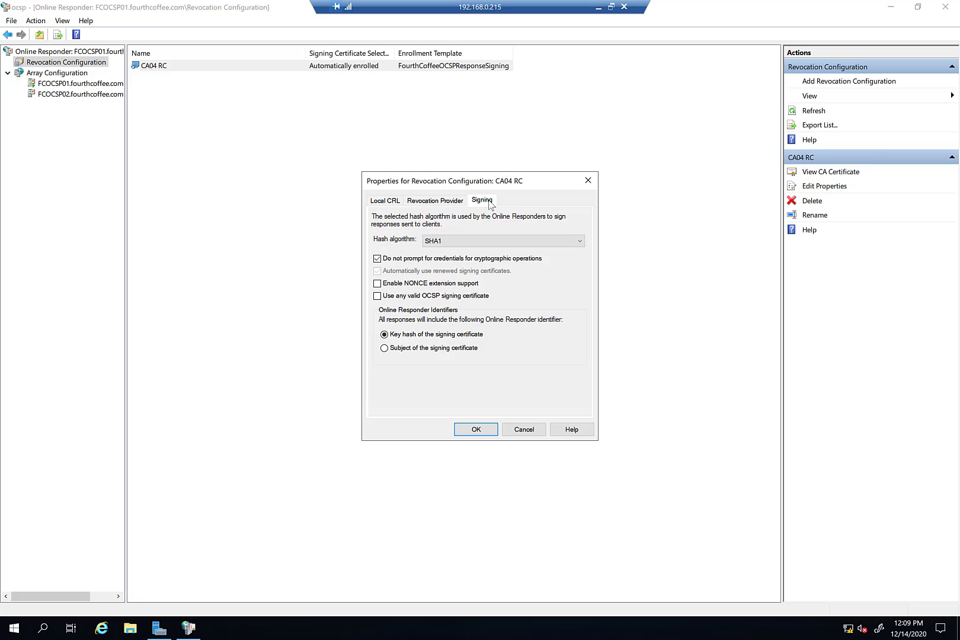
left_click(473, 242)
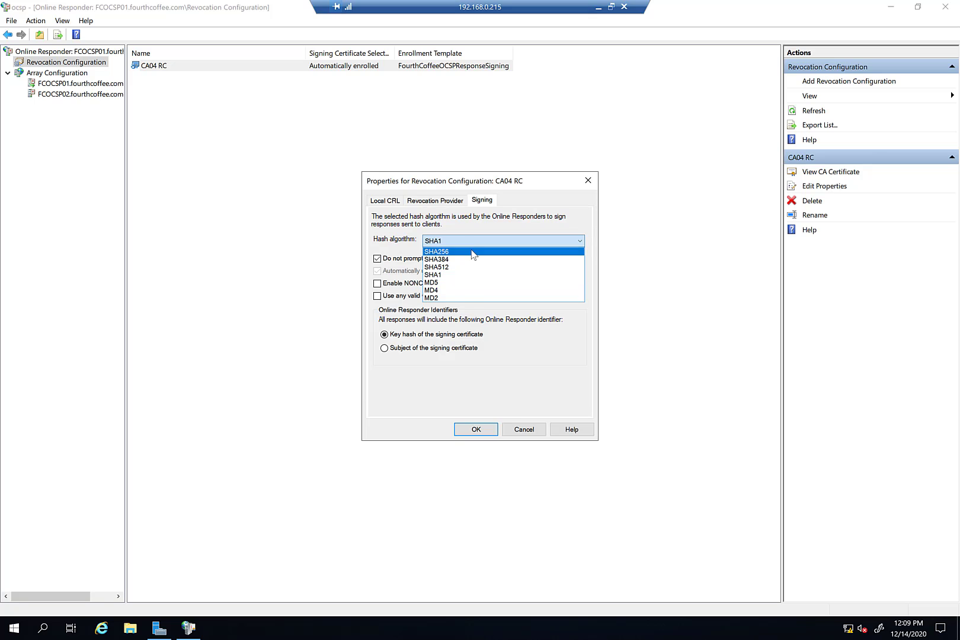
left_click(472, 252)
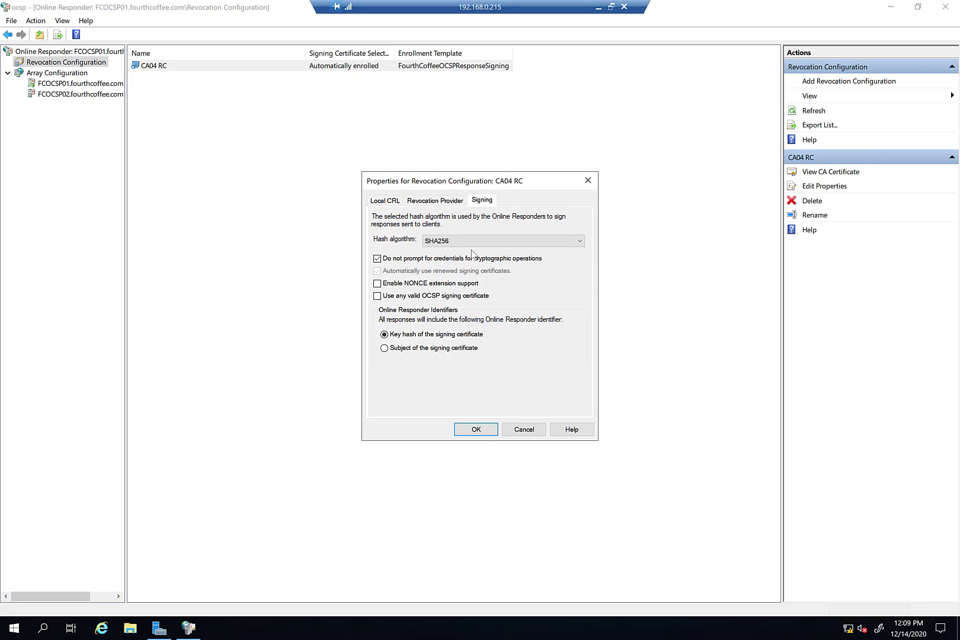
left_click(476, 243)
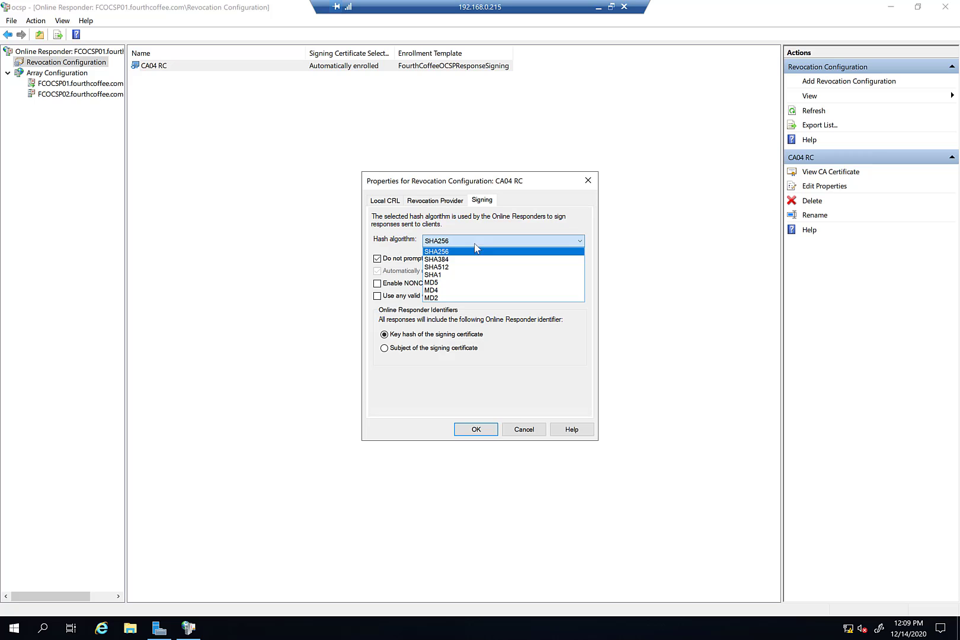
left_click(476, 275)
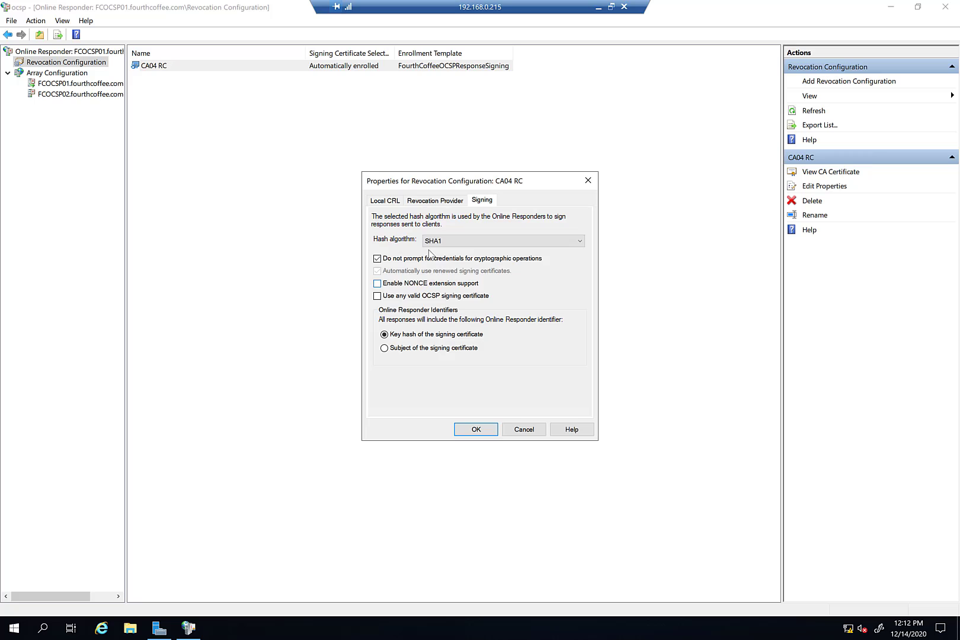
Clear 'Do not prompt for credentials for cryptographic operations' and cancel the CA04 RC properties
left_click(397, 261)
left_click(529, 431)
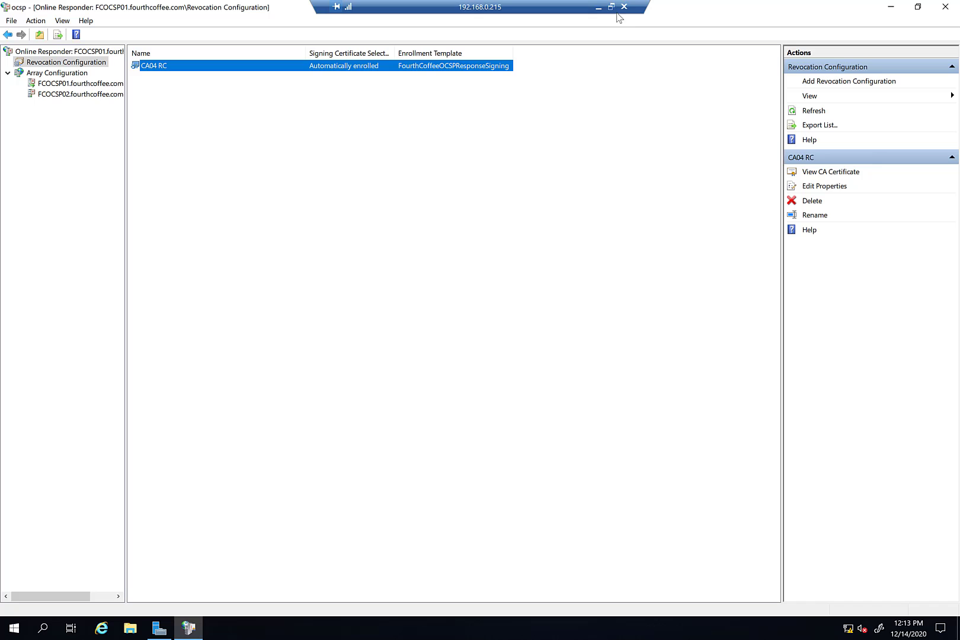
Minimize Remote Desktop, show Thales's Microsoft OCSP Integration Guide in Edge, and highlight 'Luna HSM integration'
left_click(599, 9)
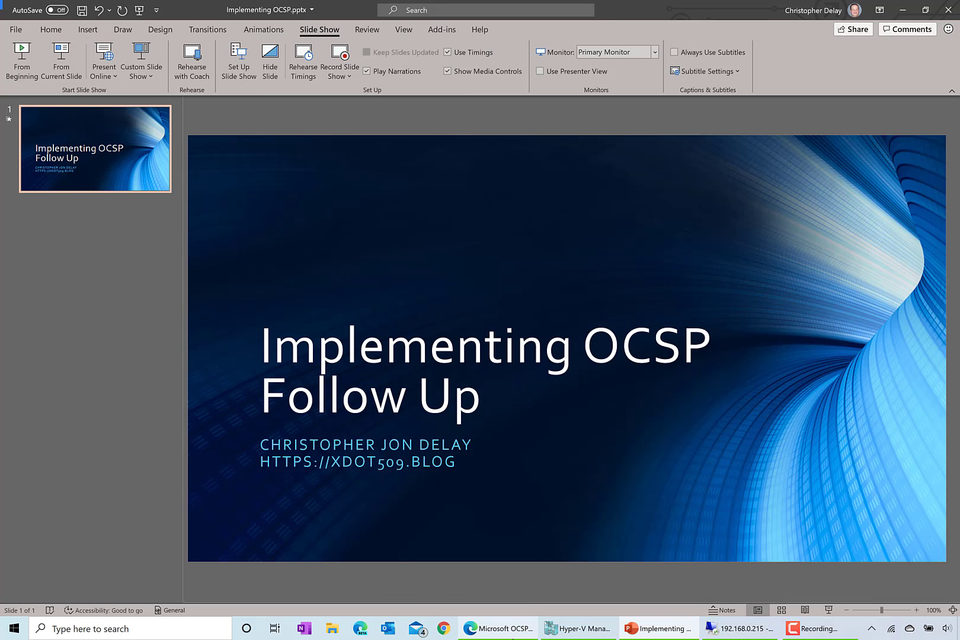
left_click(498, 628)
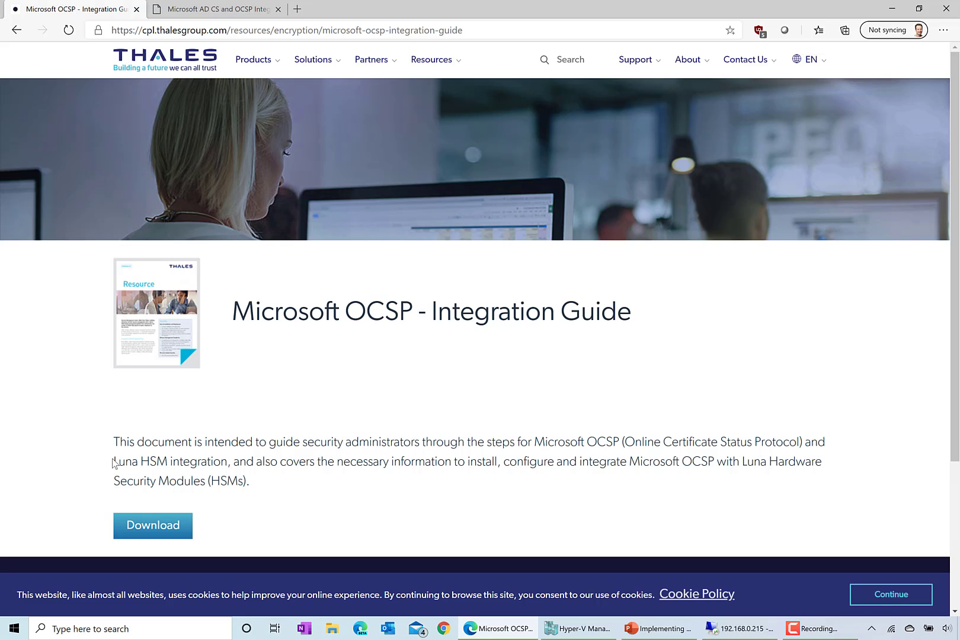
left_click_drag(113, 461, 222, 461)
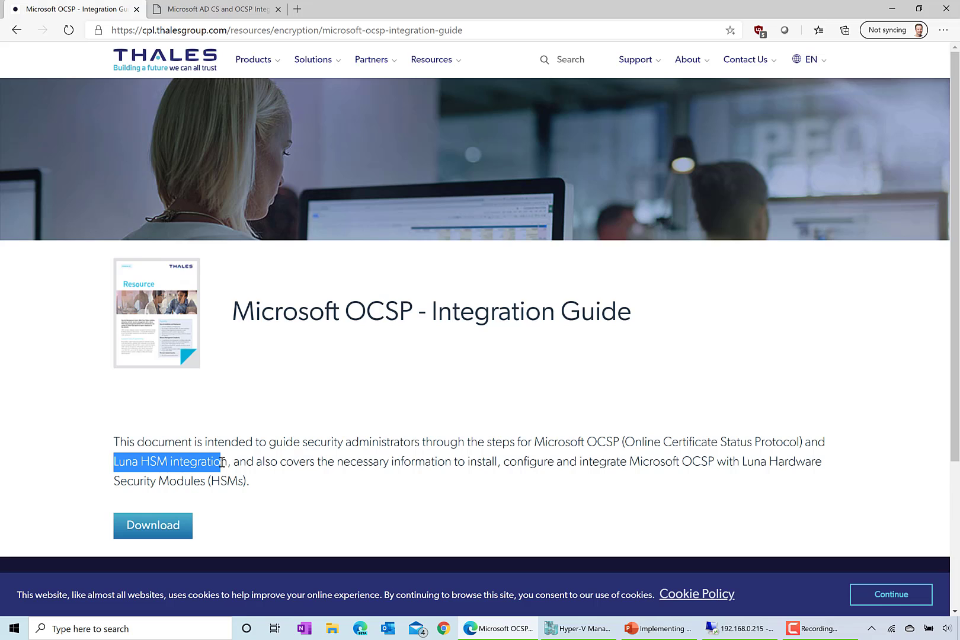
Switch to the Edge tab with nCipher's 'Microsoft AD CS and OCSP Integration Guide' PDF
left_click(170, 7)
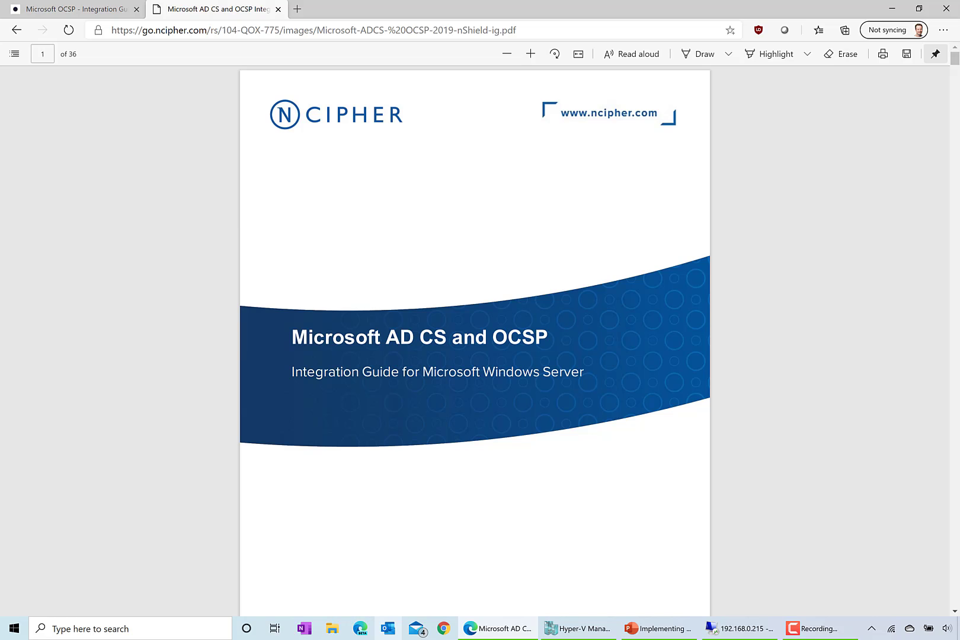
Bring PowerPoint back, showing the 'Implementing OCSP Follow Up' title slide of Implementing OCSP.pptx
left_click(649, 629)
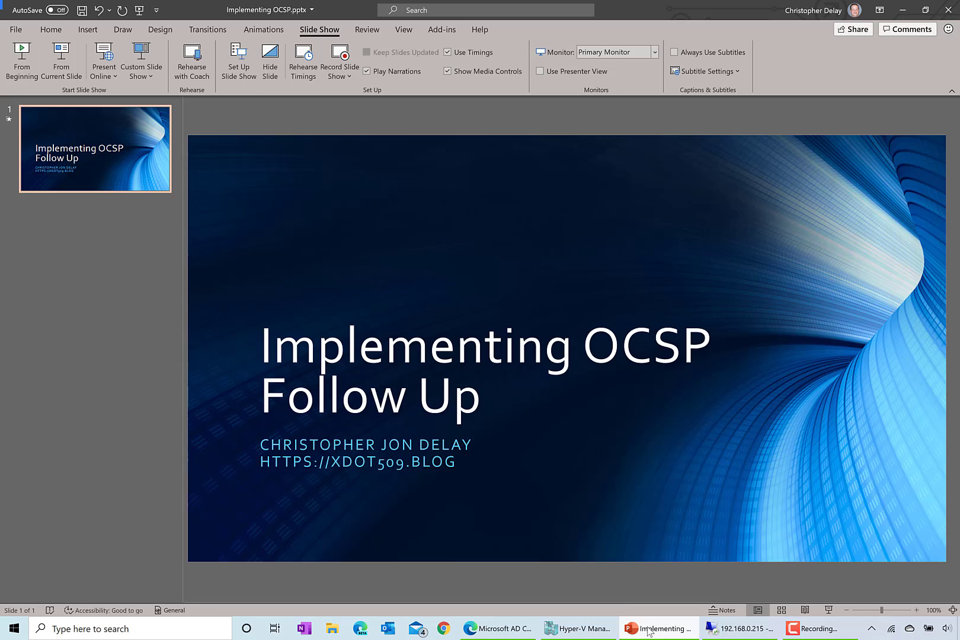